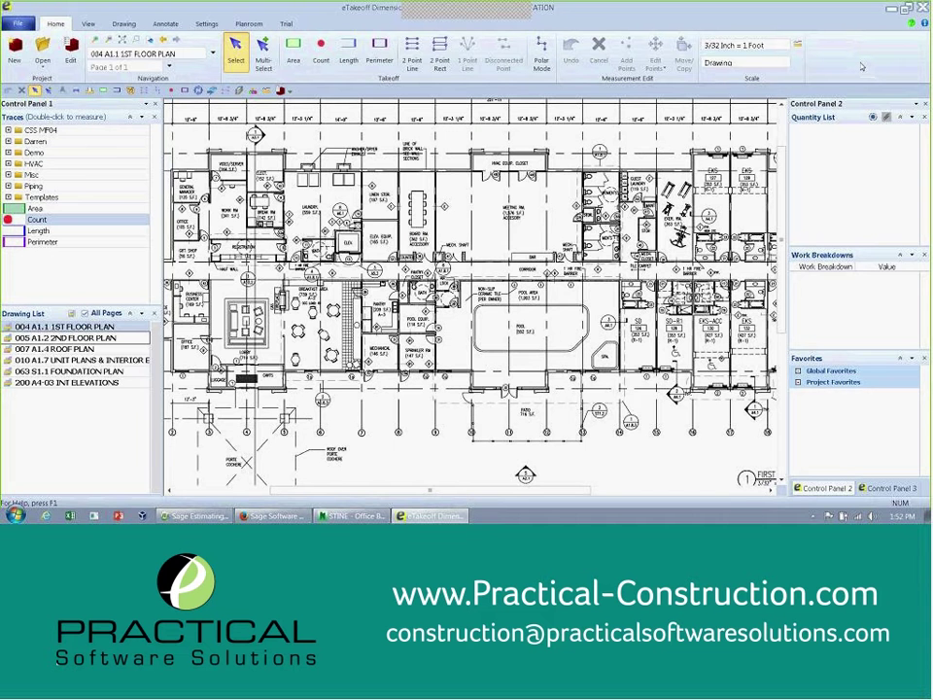
Step: Collapse the ribbon, review the keyboard shortcut settings without changes, then restore the full ribbon
{"action": "right_click", "coordinate": [489, 84]}
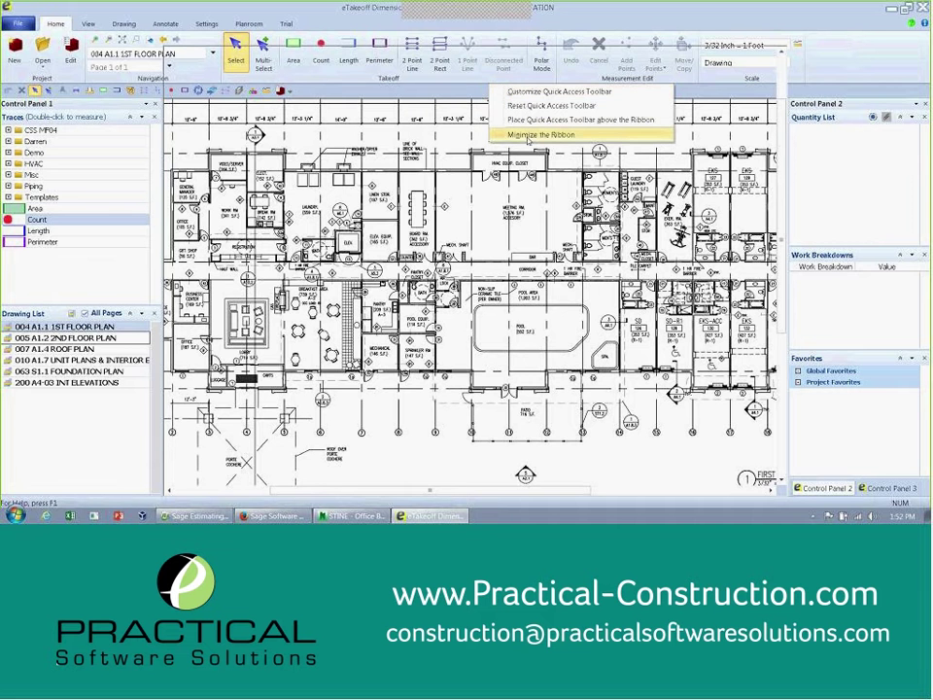
{"action": "left_click", "coordinate": [527, 135]}
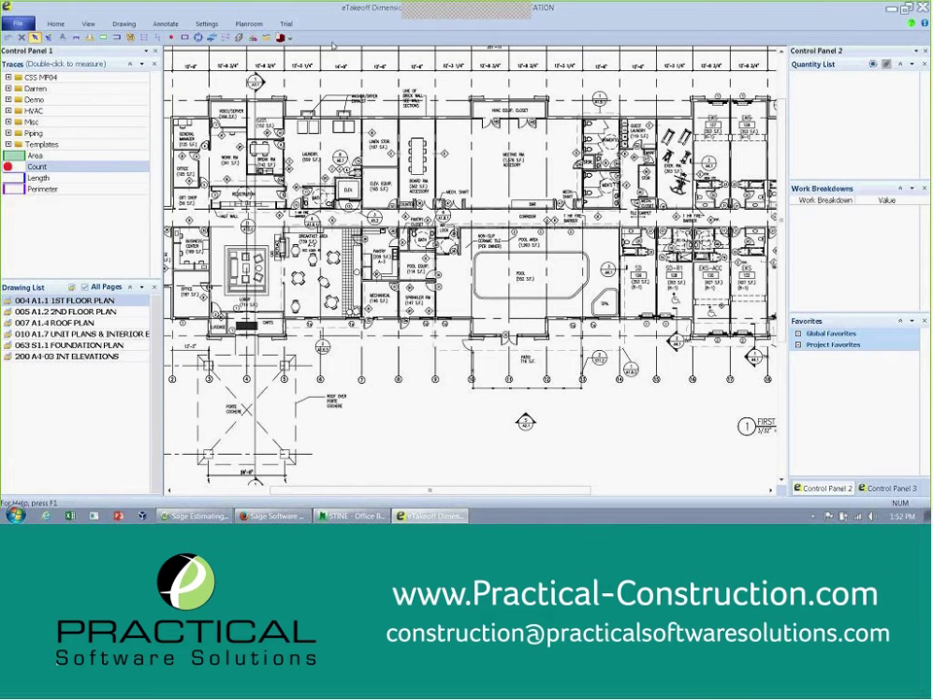
{"action": "left_click", "coordinate": [290, 38]}
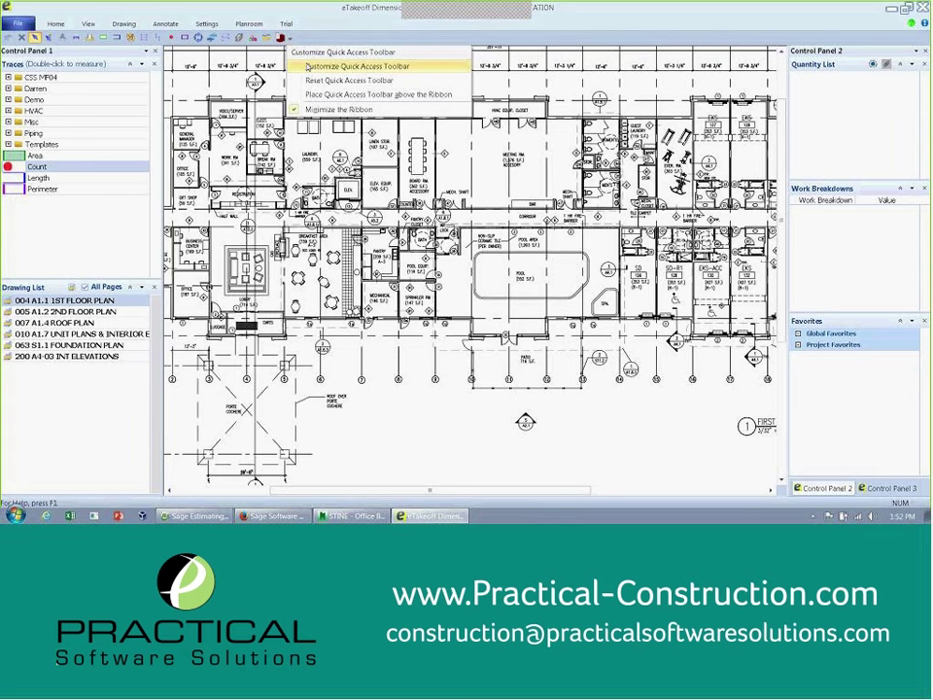
{"action": "left_click", "coordinate": [307, 66]}
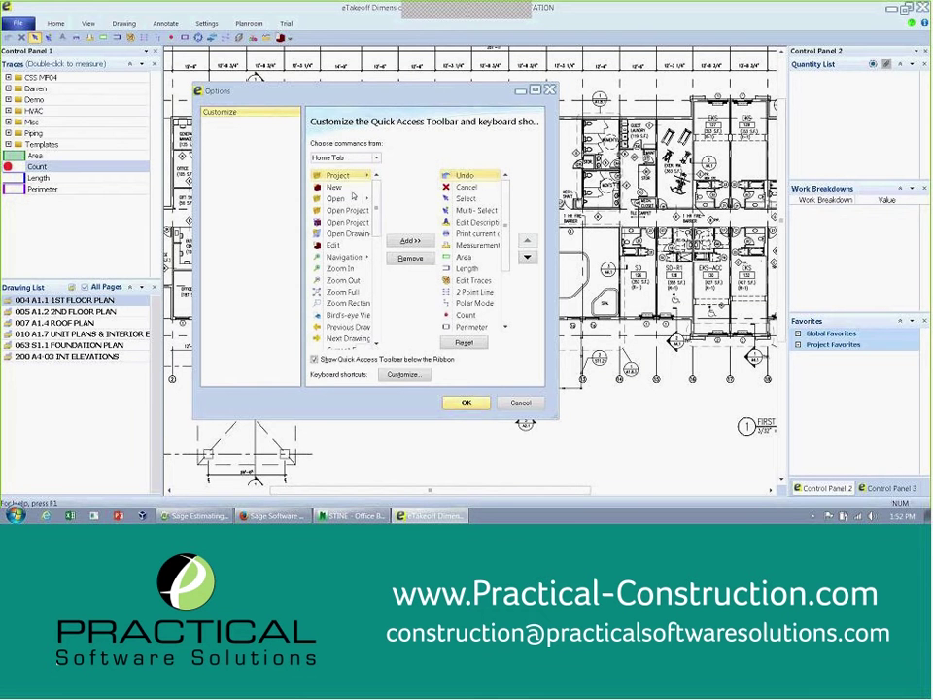
{"action": "left_click", "coordinate": [402, 374]}
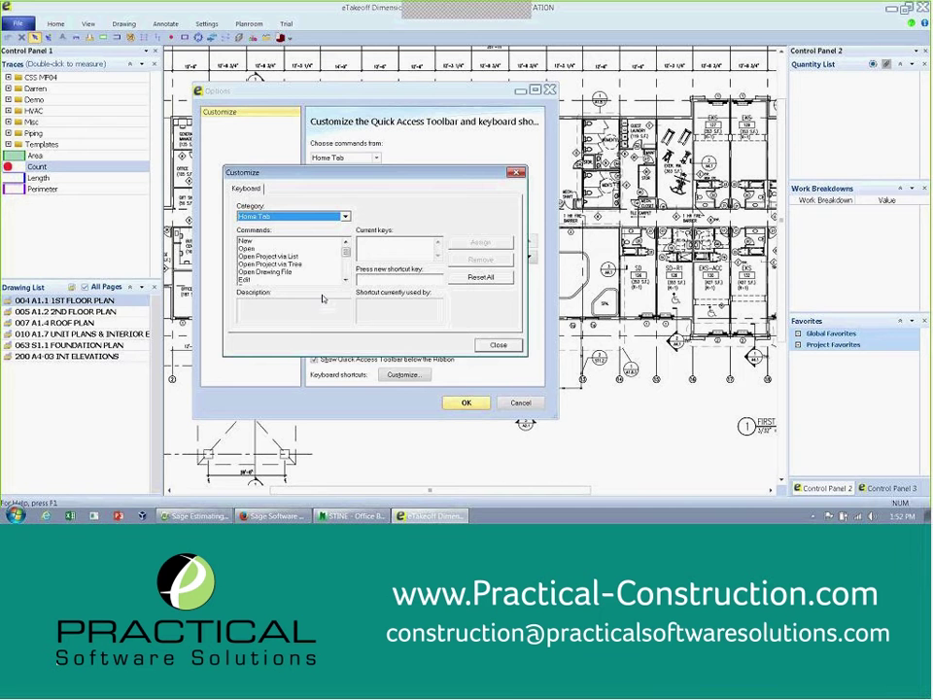
{"action": "left_click", "coordinate": [498, 344]}
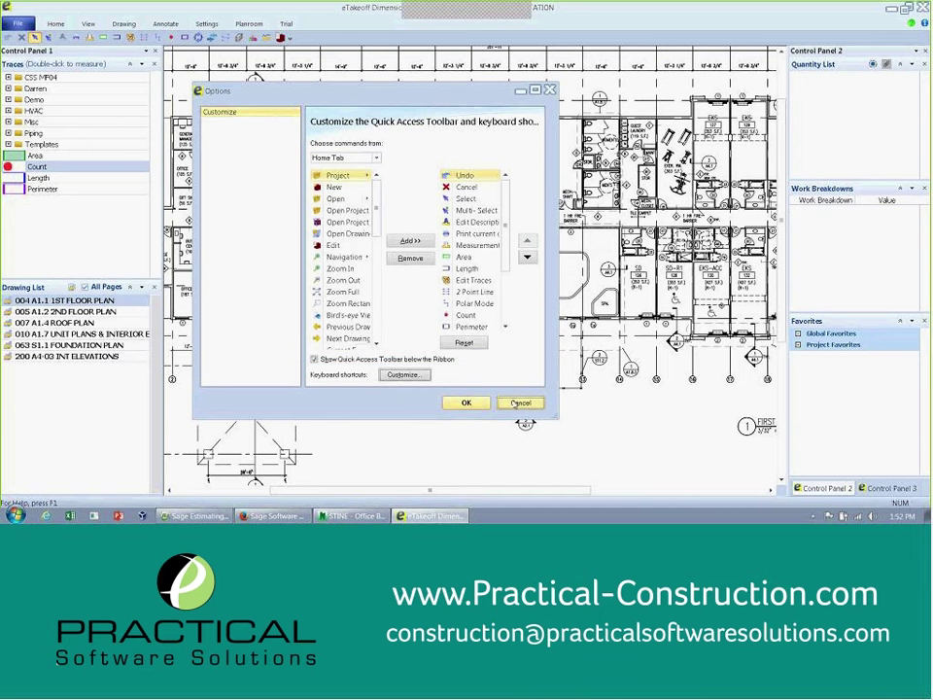
{"action": "left_click", "coordinate": [520, 402]}
{"action": "right_click", "coordinate": [616, 43]}
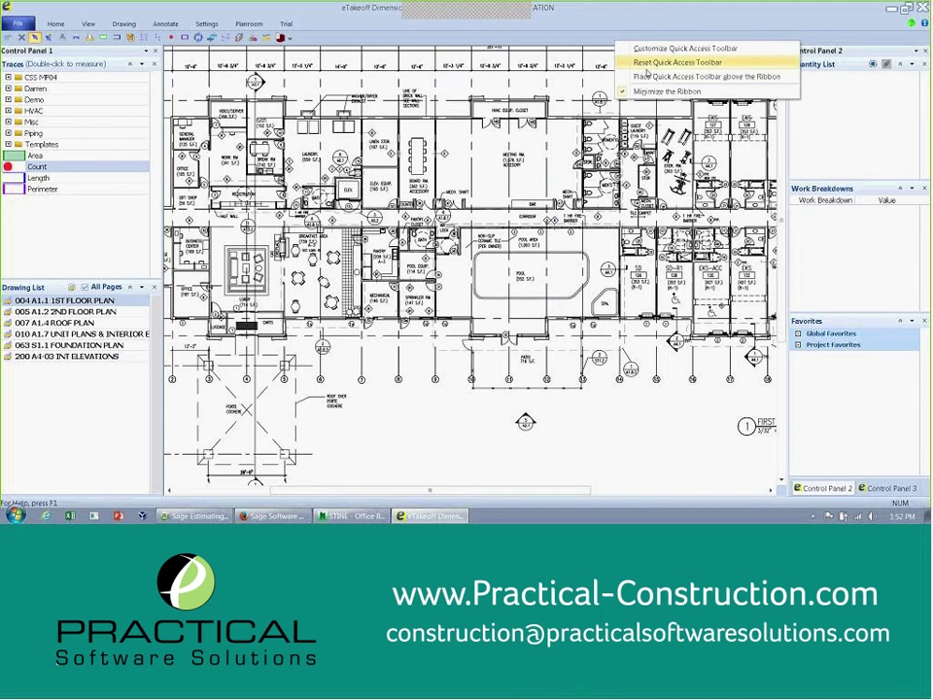
{"action": "left_click", "coordinate": [650, 92]}
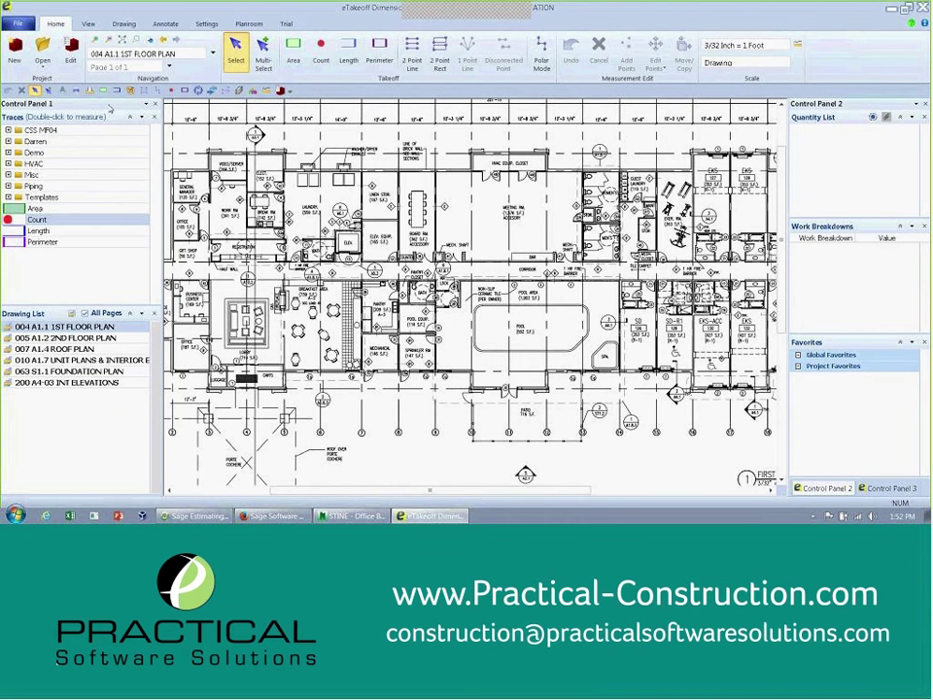
Step: Re-dock the traces panel on the left and zoom into the board and meeting rooms
{"action": "double_click", "coordinate": [58, 103]}
{"action": "left_click_drag", "start_coordinate": [539, 133], "coordinate": [595, 119]}
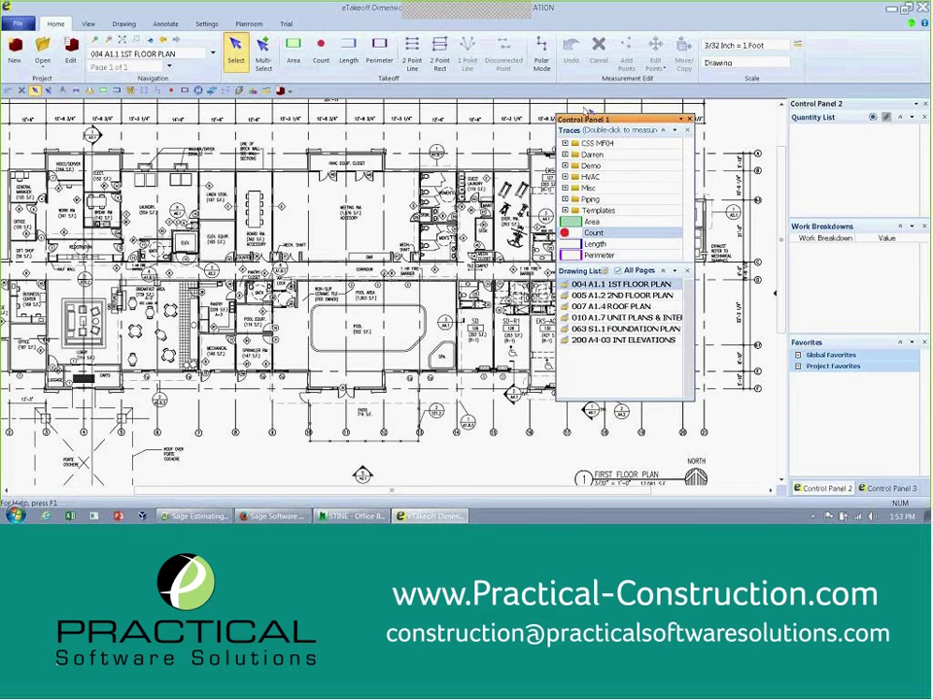
{"action": "mouse_move", "coordinate": [595, 119]}
{"action": "left_mouse_down"}
{"action": "mouse_move", "coordinate": [481, 132]}
{"action": "mouse_move", "coordinate": [580, 125]}
{"action": "left_mouse_up"}
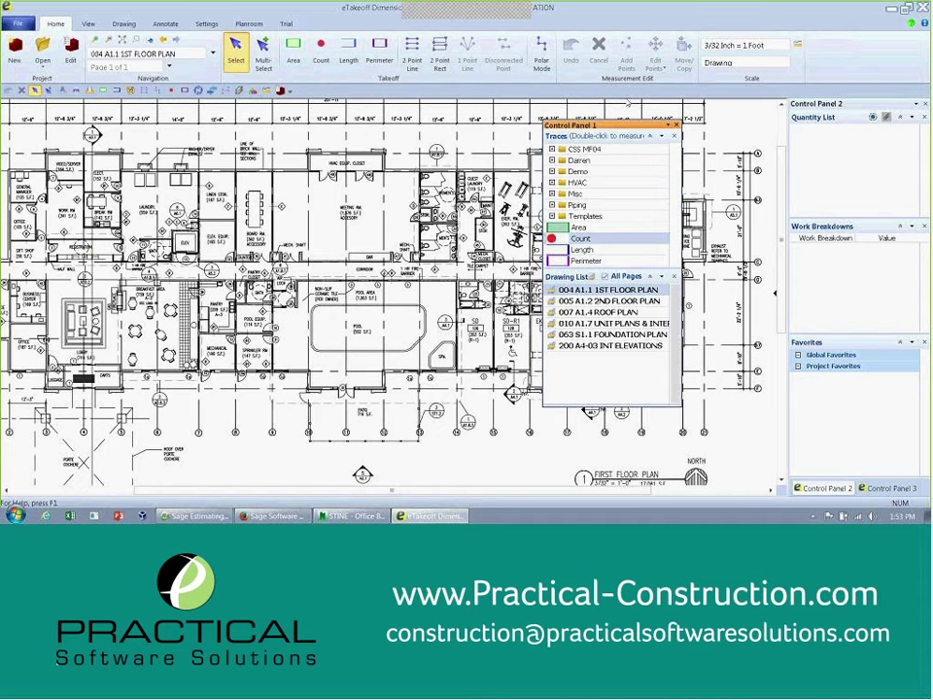
{"action": "mouse_move", "coordinate": [621, 126]}
{"action": "left_mouse_down"}
{"action": "mouse_move", "coordinate": [207, 132]}
{"action": "mouse_move", "coordinate": [13, 112]}
{"action": "left_mouse_up"}
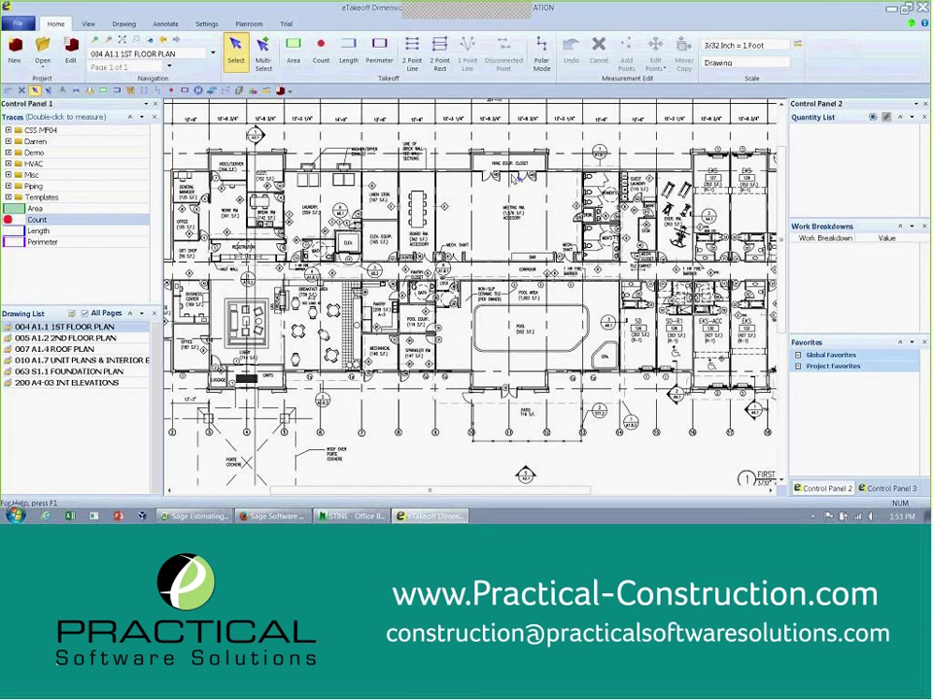
{"action": "scroll", "coordinate": [497, 173], "scroll_direction": "up", "scroll_amount": 2}
{"action": "middle_click_drag", "start_coordinate": [502, 217], "coordinate": [487, 195]}
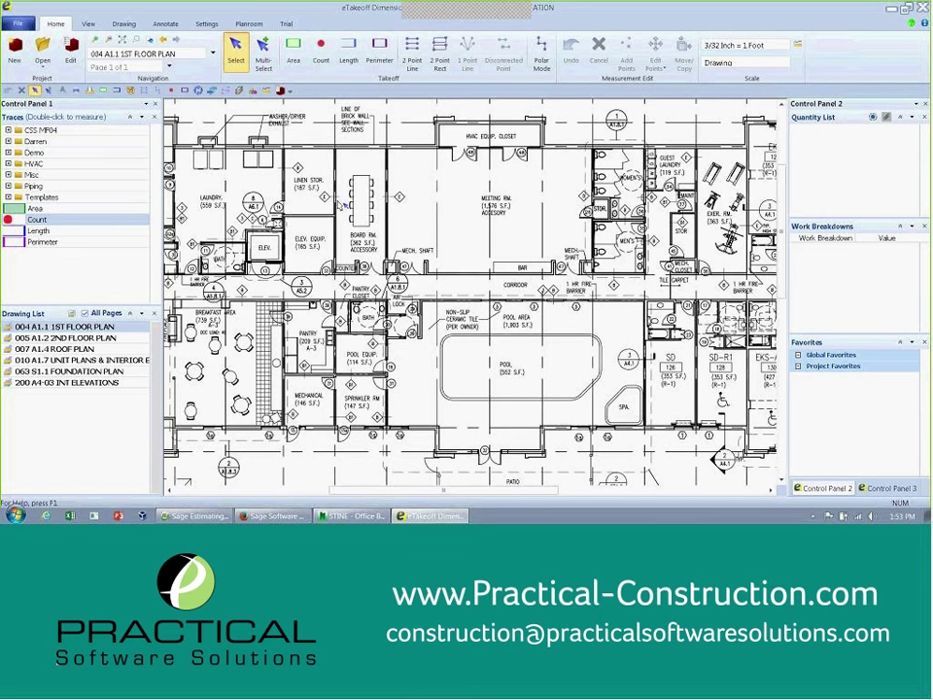
{"action": "scroll", "coordinate": [340, 205], "scroll_direction": "up", "scroll_amount": 2}
Step: Outline the Board Room as a four-corner green Area trace
{"action": "left_click", "coordinate": [292, 53]}
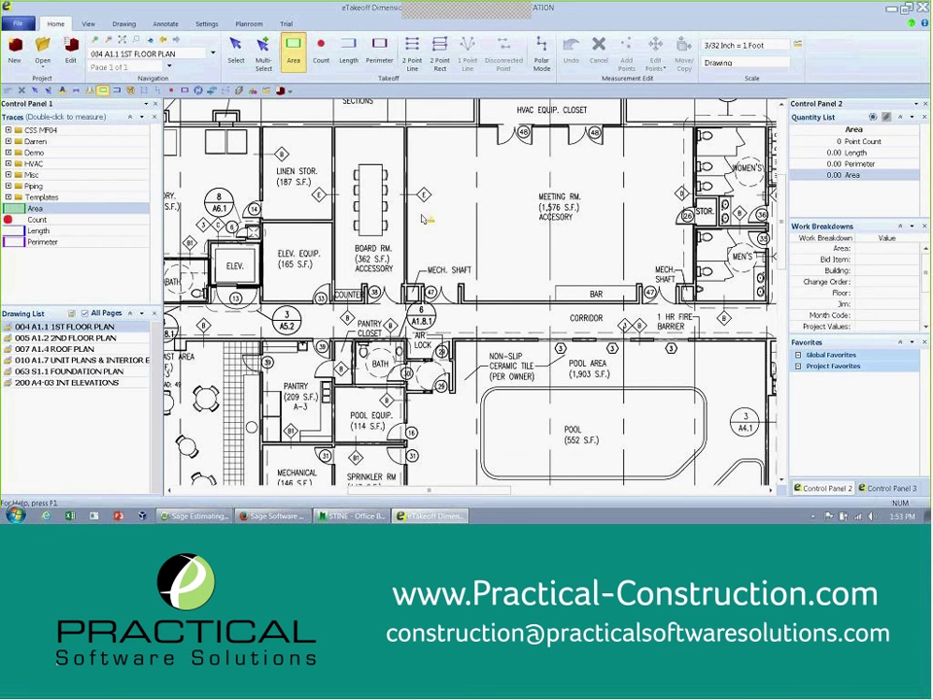
{"action": "scroll", "coordinate": [423, 220], "scroll_direction": "down", "scroll_amount": 3}
{"action": "left_click", "coordinate": [379, 170]}
{"action": "left_click", "coordinate": [416, 170]}
{"action": "left_click", "coordinate": [416, 258]}
{"action": "left_click", "coordinate": [379, 258]}
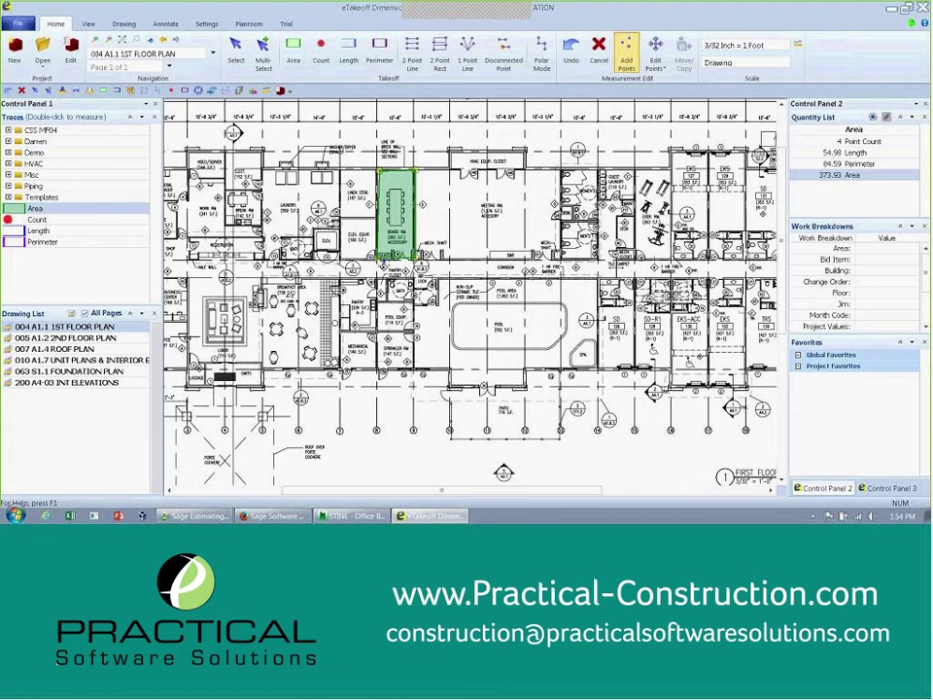
Step: Add three 2 Point Rect areas across the mech shaft and meeting room, totalling 1532.00
{"action": "left_click", "coordinate": [441, 49]}
{"action": "left_click", "coordinate": [416, 170]}
{"action": "left_click", "coordinate": [450, 257]}
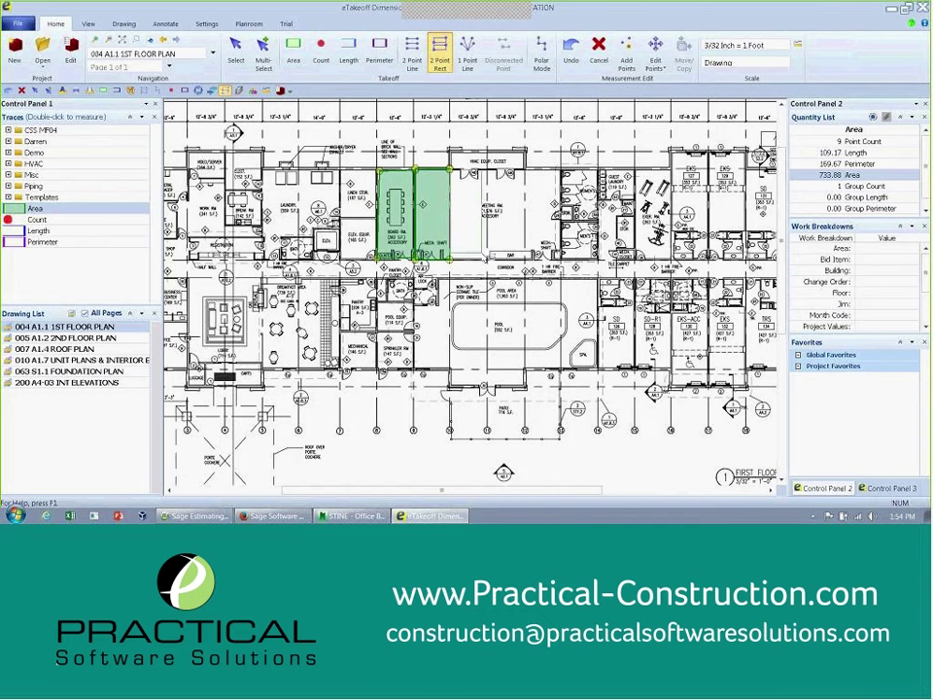
{"action": "left_click", "coordinate": [450, 170]}
{"action": "left_click", "coordinate": [487, 258]}
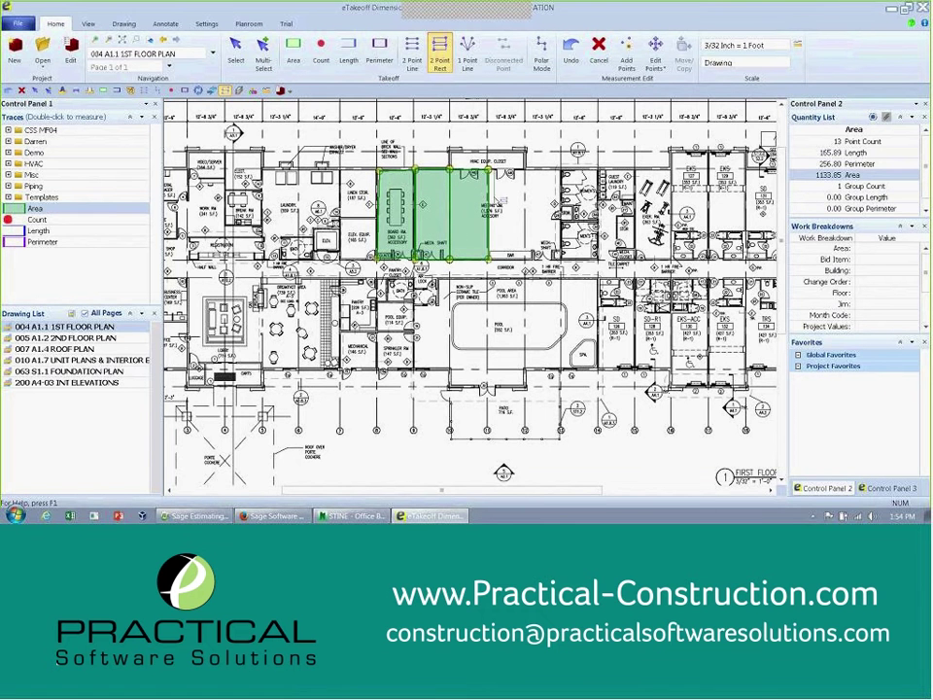
{"action": "left_click", "coordinate": [487, 170]}
{"action": "left_click", "coordinate": [530, 258]}
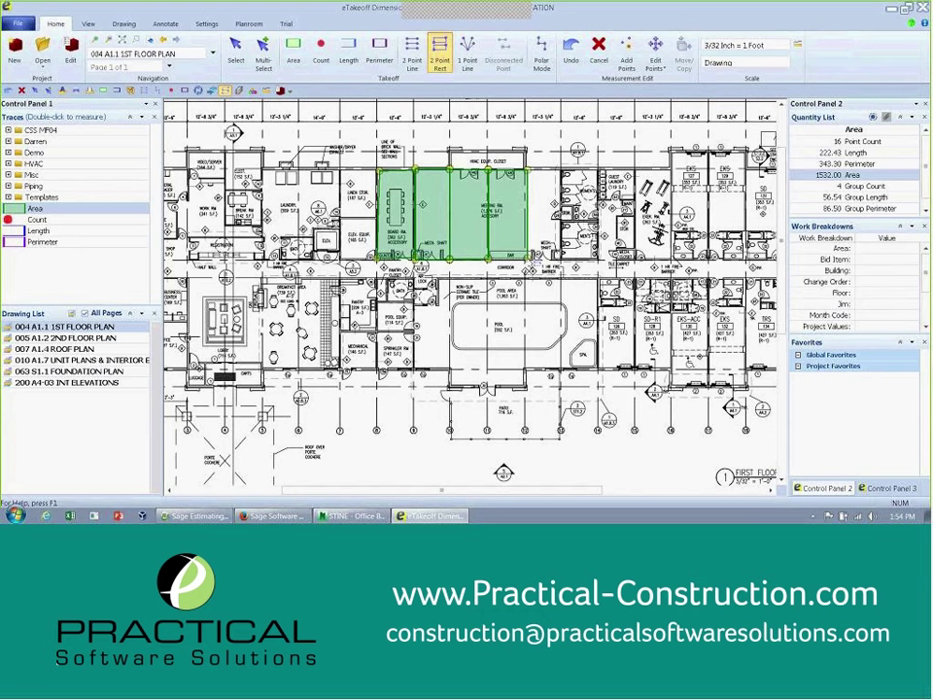
{"action": "key", "text": "Escape"}
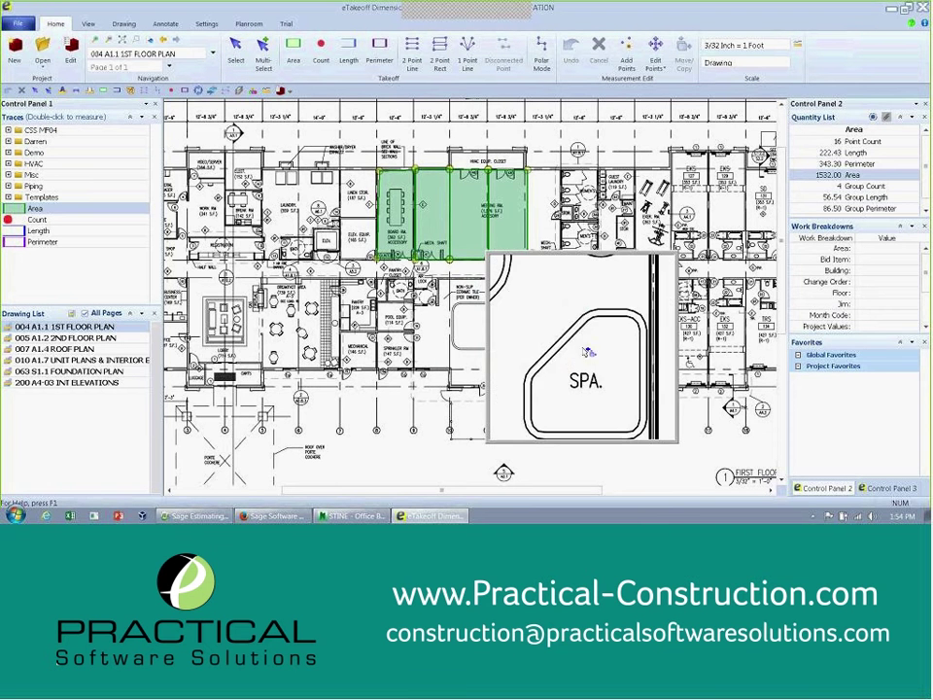
Step: Add a green area rectangle over the pool rooms and return to Select
{"action": "left_click", "coordinate": [585, 354]}
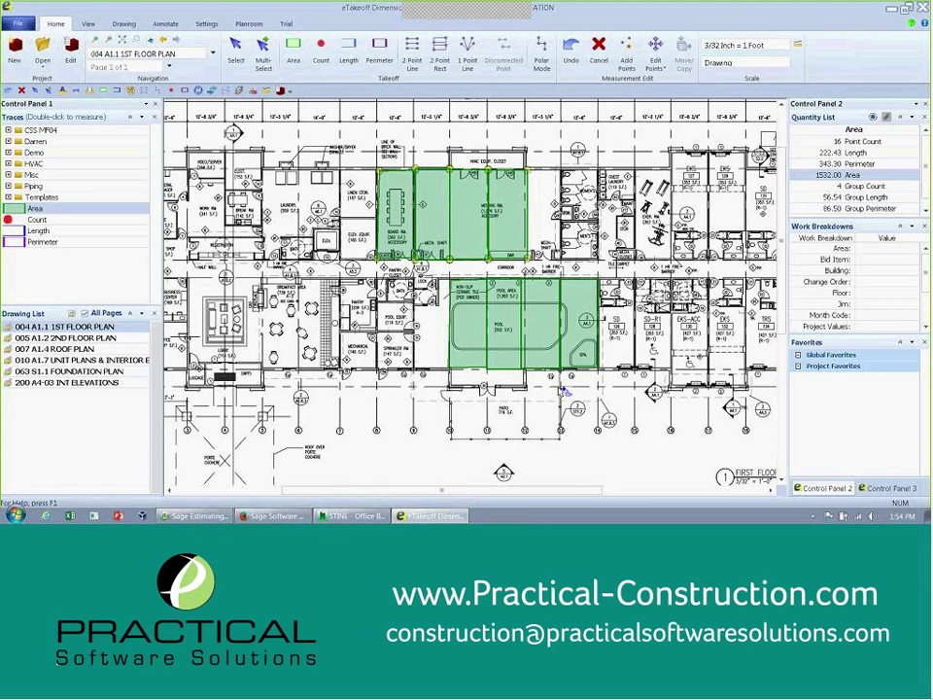
{"action": "left_click", "coordinate": [235, 51]}
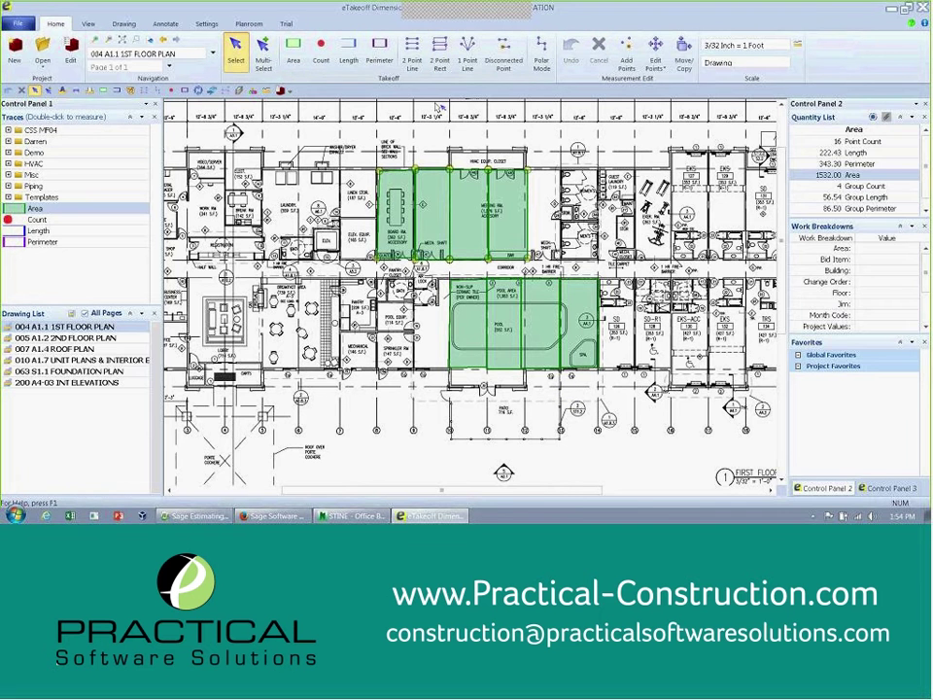
Step: Delete both earlier green area measurements and center the view on the pool room
{"action": "left_click", "coordinate": [260, 134]}
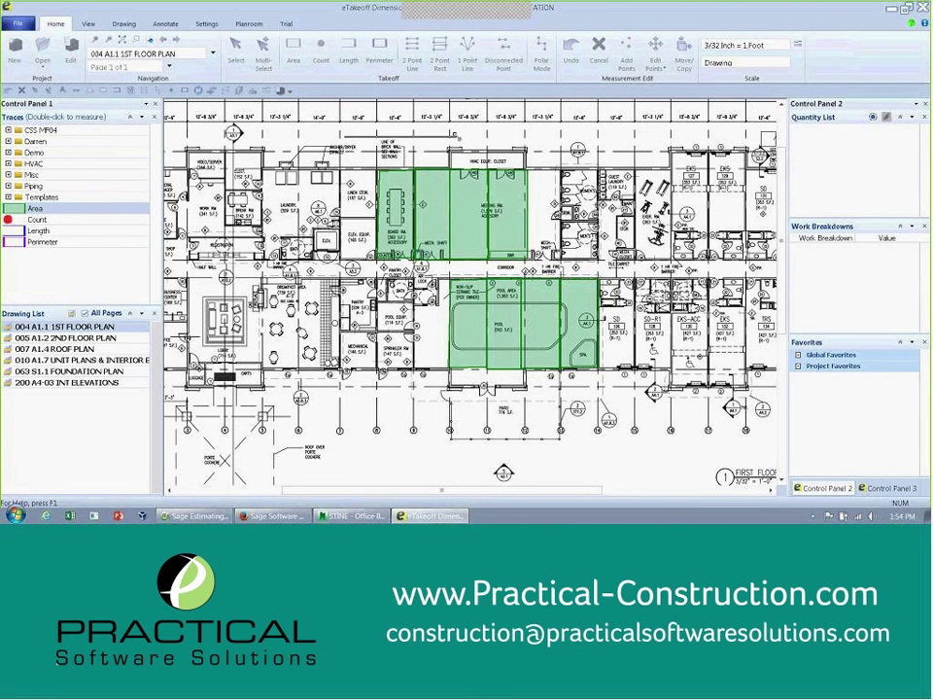
{"action": "left_click", "coordinate": [263, 51]}
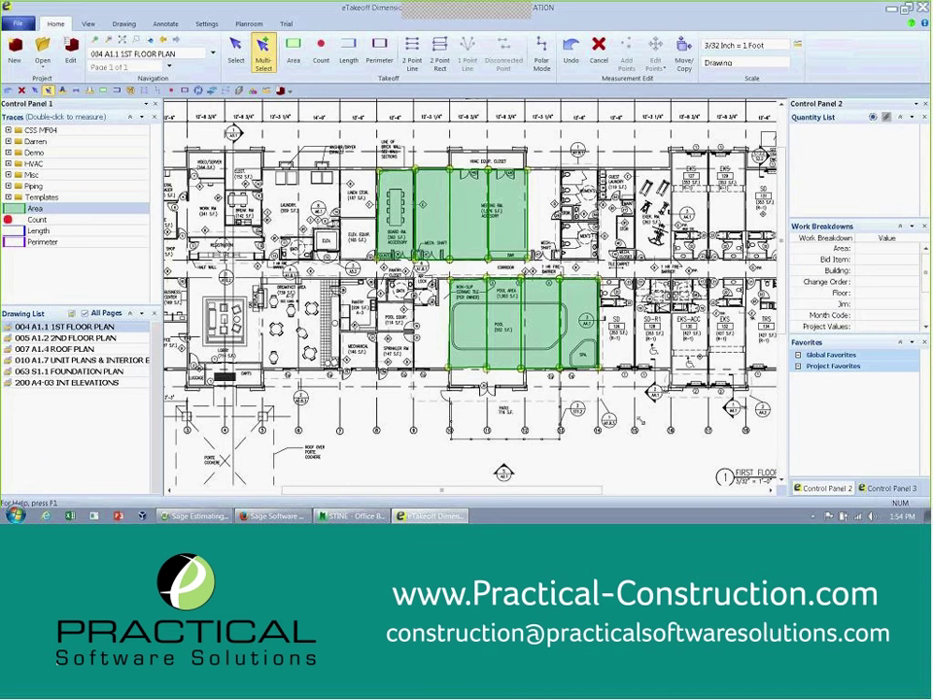
{"action": "key", "text": "Delete"}
{"action": "key", "text": "Return"}
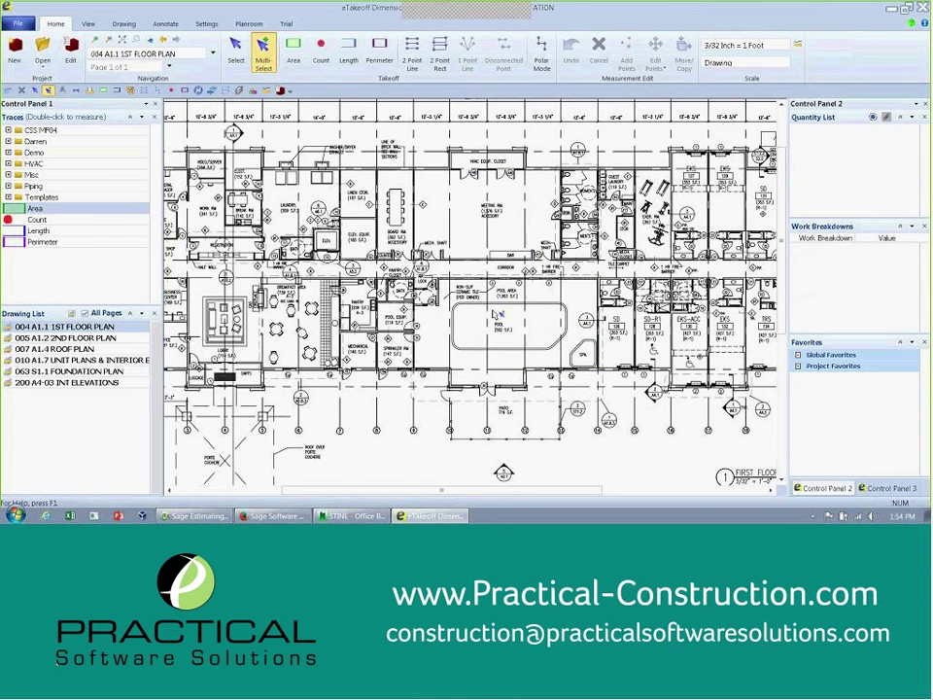
{"action": "scroll", "coordinate": [520, 353], "scroll_direction": "up", "scroll_amount": 5}
{"action": "middle_click_drag", "start_coordinate": [520, 352], "coordinate": [454, 290]}
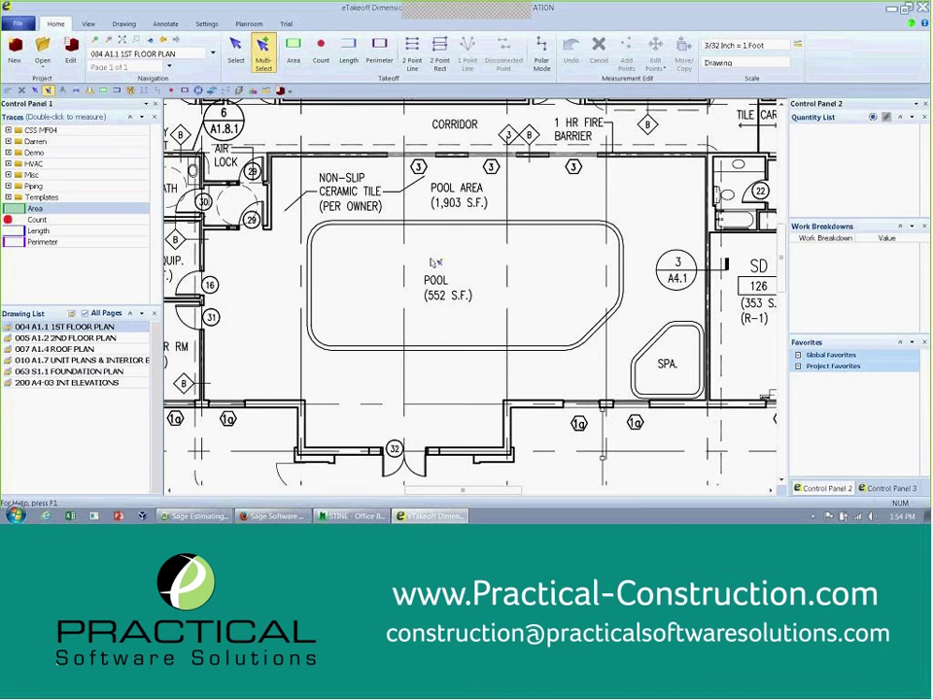
Step: Trace the pool room's 10 wall corners as a new area of 1927.03
{"action": "left_click", "coordinate": [292, 49]}
{"action": "left_click", "coordinate": [268, 156]}
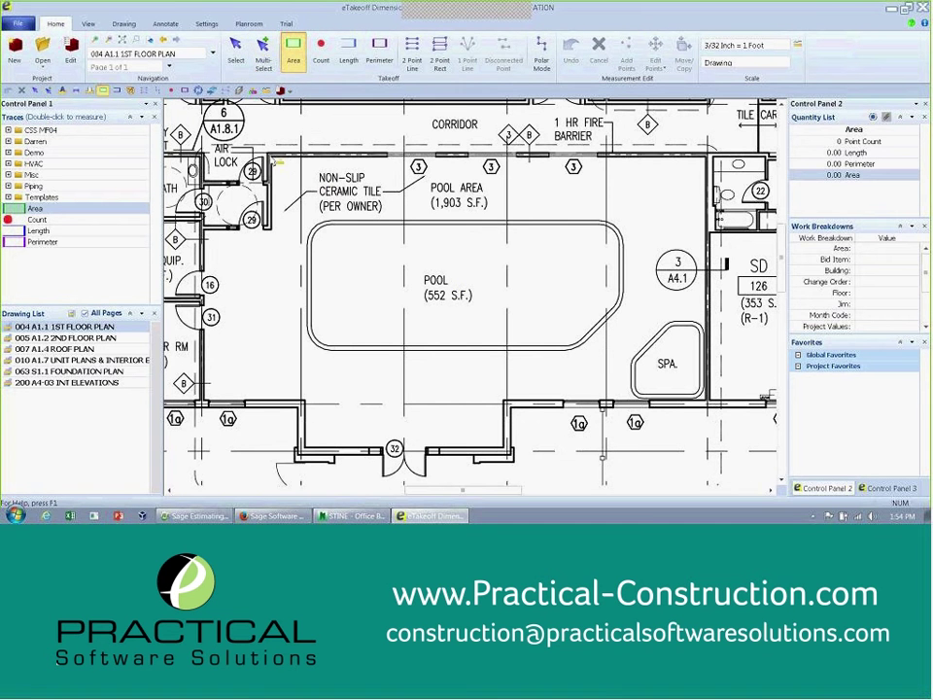
{"action": "left_click", "coordinate": [706, 156]}
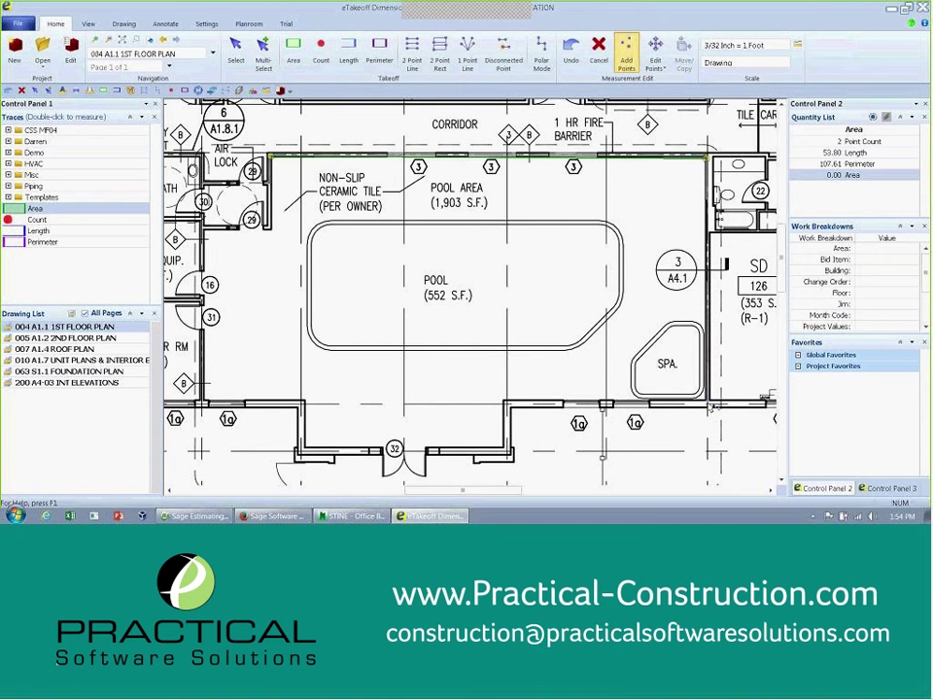
{"action": "left_click", "coordinate": [706, 399]}
{"action": "left_click", "coordinate": [503, 399]}
{"action": "left_click", "coordinate": [503, 445]}
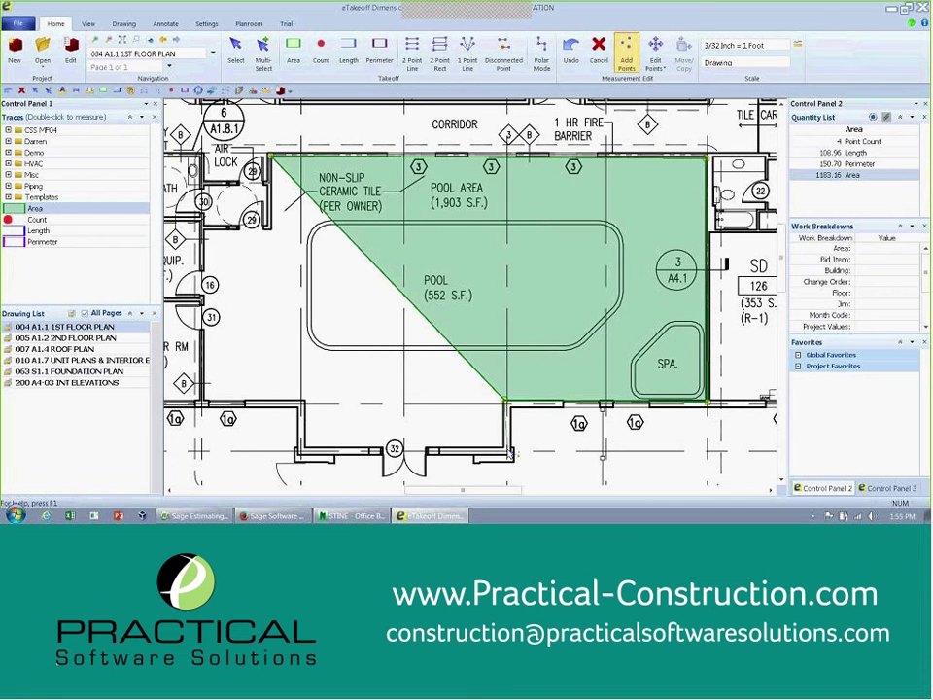
{"action": "left_click", "coordinate": [304, 444]}
{"action": "left_click", "coordinate": [305, 399]}
{"action": "left_click", "coordinate": [203, 399]}
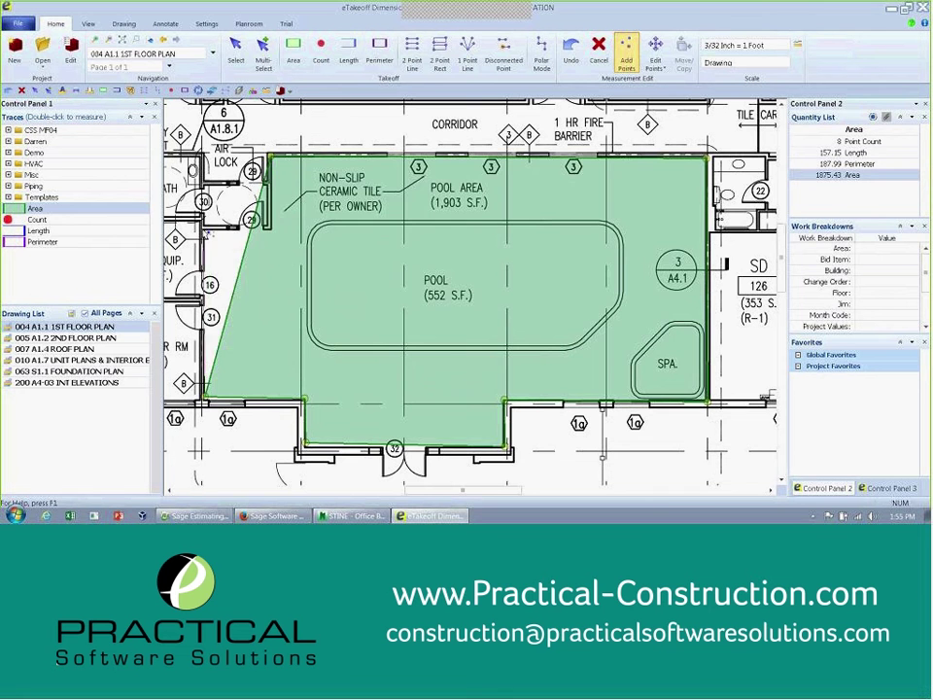
{"action": "left_click", "coordinate": [203, 227]}
{"action": "left_click", "coordinate": [273, 231]}
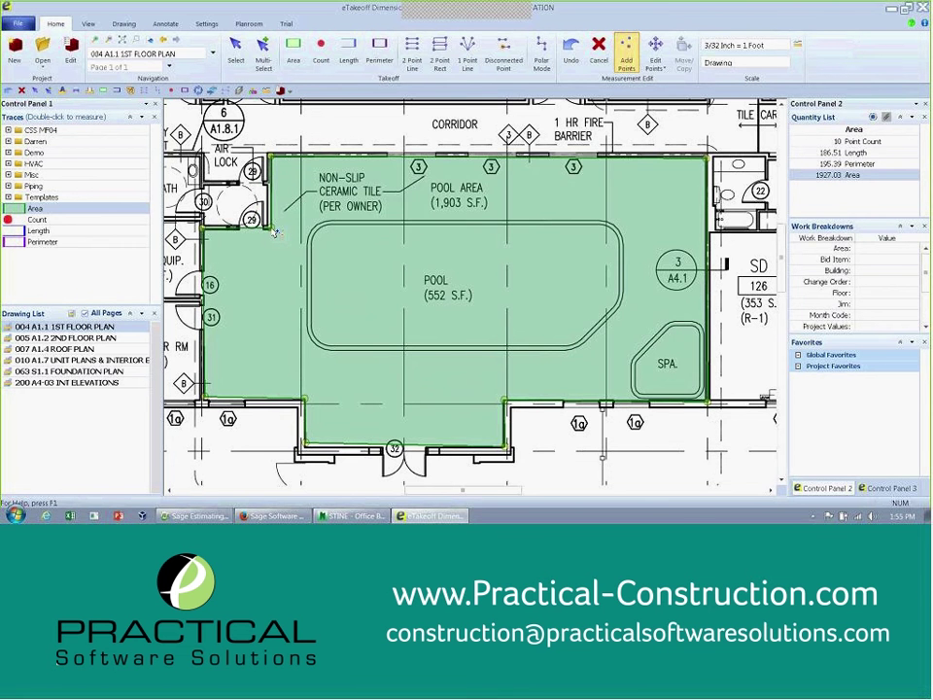
Step: Start a Disconnected Point group tracing the pool's top edge and rounded left corners
{"action": "key", "text": "d"}
{"action": "scroll", "coordinate": [469, 257], "scroll_direction": "up", "scroll_amount": 2}
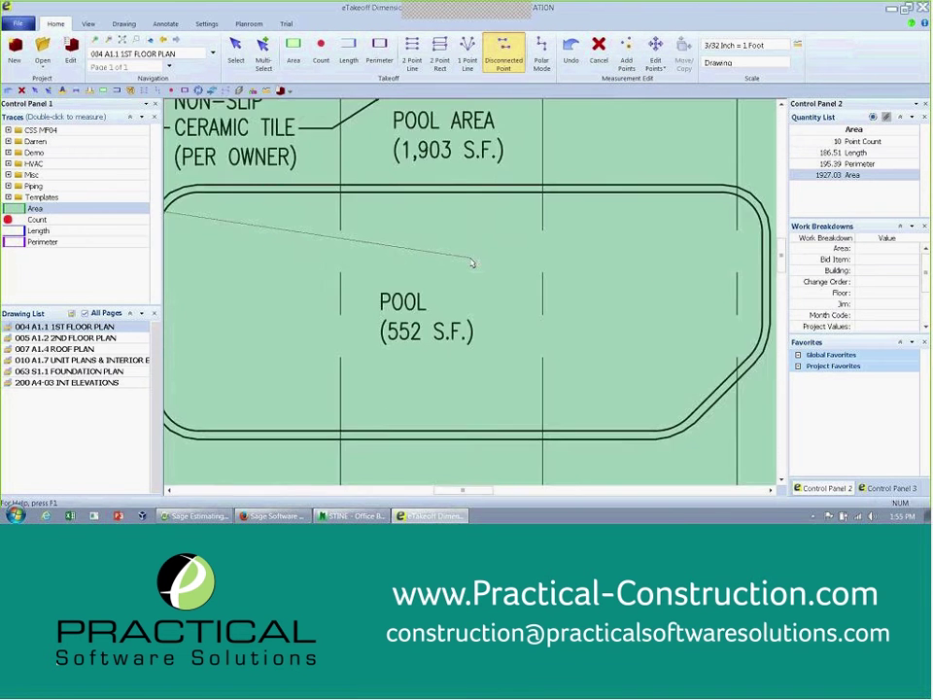
{"action": "scroll", "coordinate": [470, 264], "scroll_direction": "down", "scroll_amount": 2}
{"action": "left_click", "coordinate": [645, 211]}
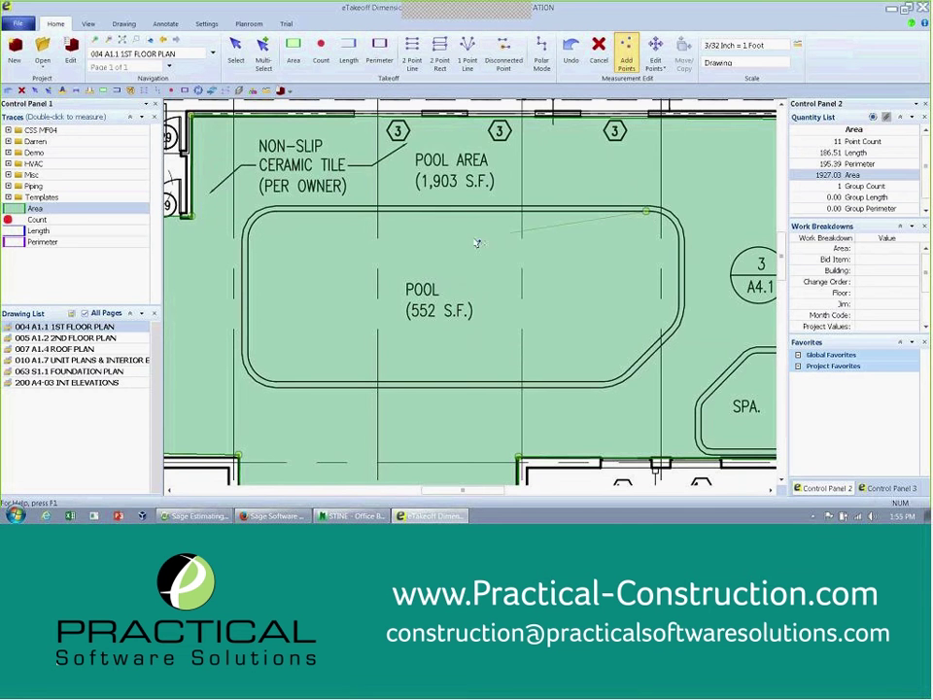
{"action": "left_click", "coordinate": [274, 212]}
{"action": "left_click", "coordinate": [256, 217]}
{"action": "left_click", "coordinate": [252, 220]}
{"action": "left_click", "coordinate": [249, 224]}
{"action": "left_click", "coordinate": [247, 229]}
{"action": "left_click", "coordinate": [246, 234]}
{"action": "left_click", "coordinate": [247, 352]}
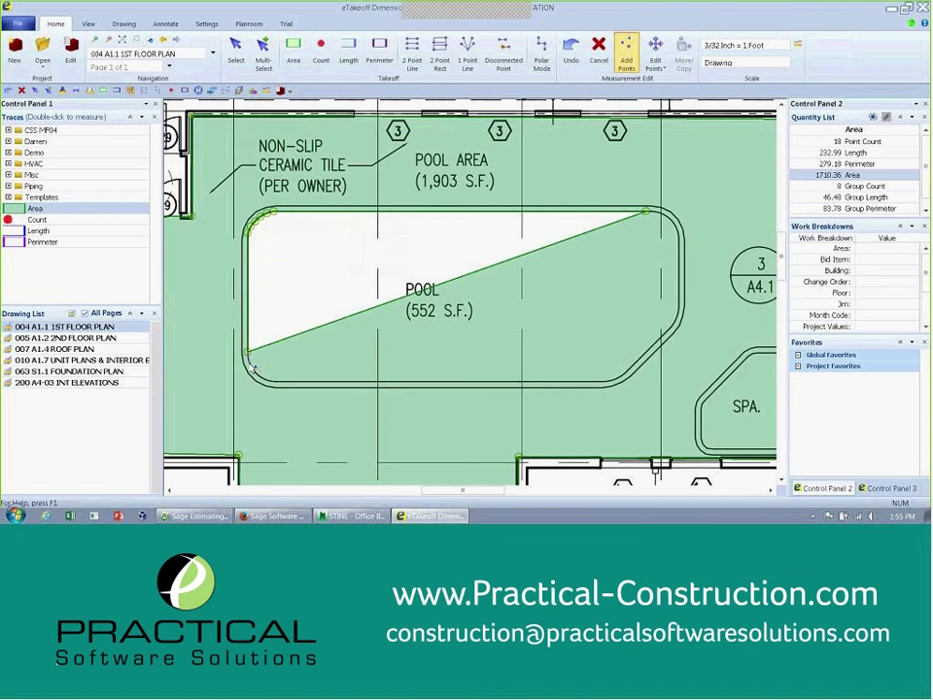
{"action": "left_click", "coordinate": [248, 359]}
{"action": "left_click", "coordinate": [251, 365]}
{"action": "left_click", "coordinate": [253, 369]}
{"action": "left_click", "coordinate": [257, 371]}
{"action": "left_click", "coordinate": [261, 374]}
{"action": "left_click", "coordinate": [265, 376]}
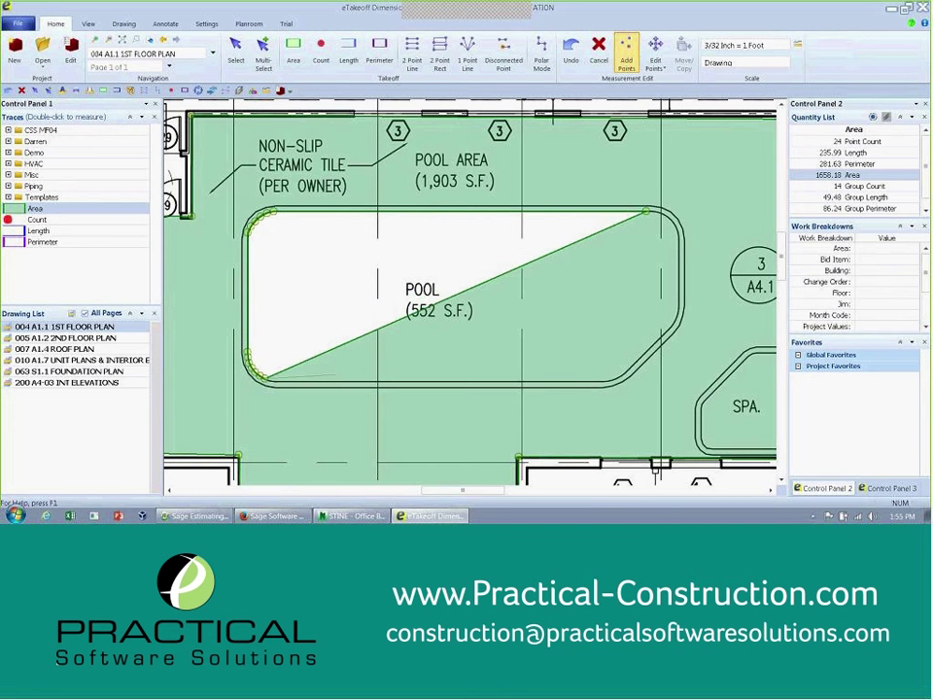
Step: Trace the pool's bottom, angled and right edges, closing the cutout at 1378.56 area
{"action": "left_click", "coordinate": [601, 381]}
{"action": "left_click", "coordinate": [614, 376]}
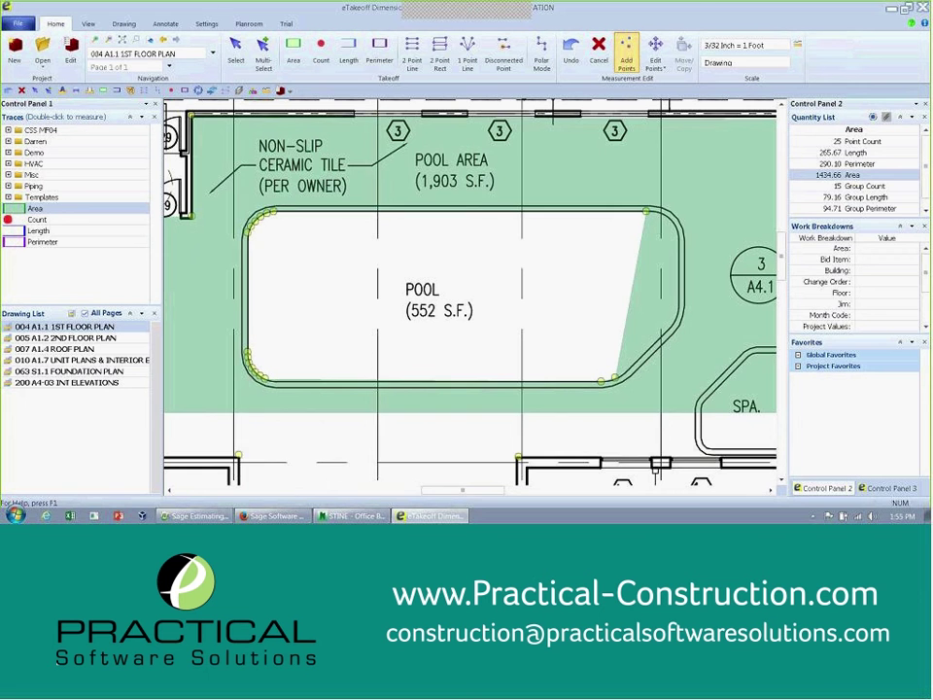
{"action": "left_click", "coordinate": [622, 373]}
{"action": "left_click", "coordinate": [630, 367]}
{"action": "left_click", "coordinate": [669, 326]}
{"action": "left_click", "coordinate": [677, 315]}
{"action": "left_click", "coordinate": [680, 307]}
{"action": "left_click", "coordinate": [681, 301]}
{"action": "left_click", "coordinate": [680, 296]}
{"action": "left_click", "coordinate": [680, 290]}
{"action": "left_click", "coordinate": [680, 234]}
{"action": "left_click", "coordinate": [666, 219]}
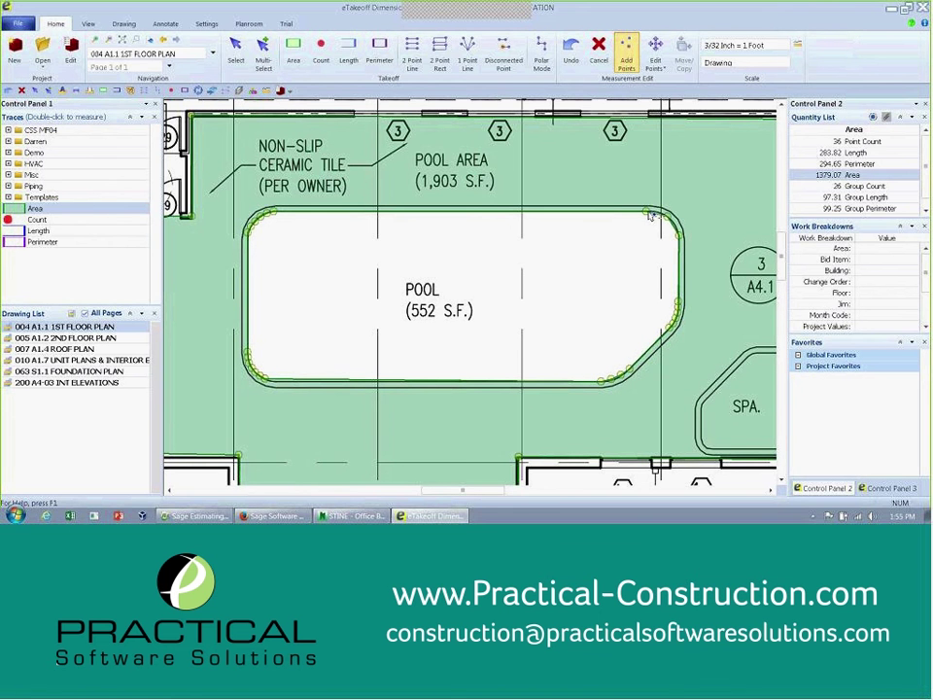
{"action": "left_click", "coordinate": [657, 210]}
{"action": "left_click", "coordinate": [649, 215]}
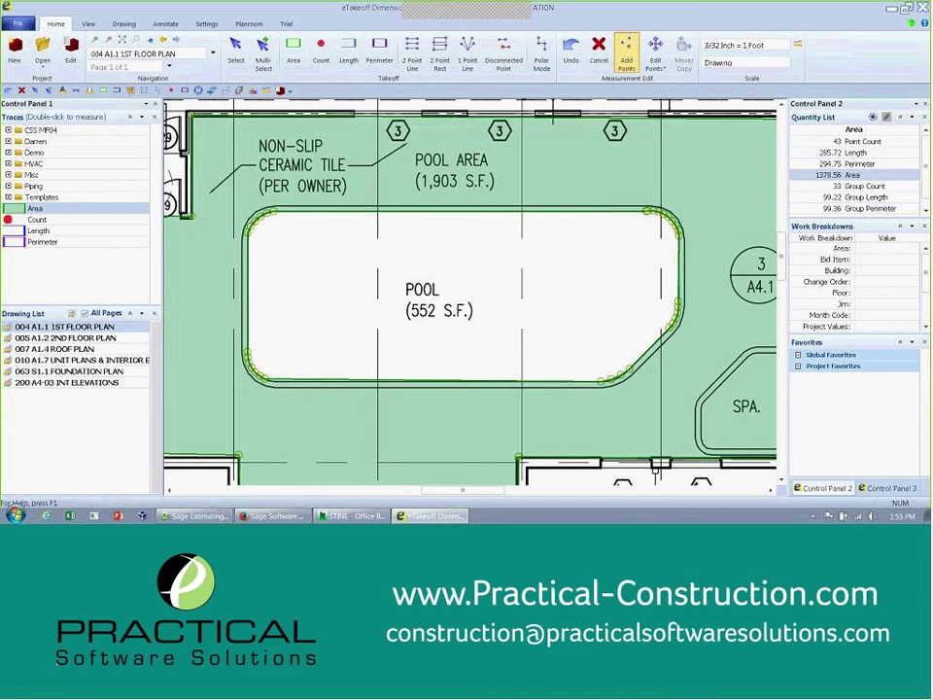
{"action": "key", "text": "Escape"}
Step: Make the pool outline its own cutout measurement typed Flooring CeramicTile - SqFt
{"action": "right_click", "coordinate": [251, 228]}
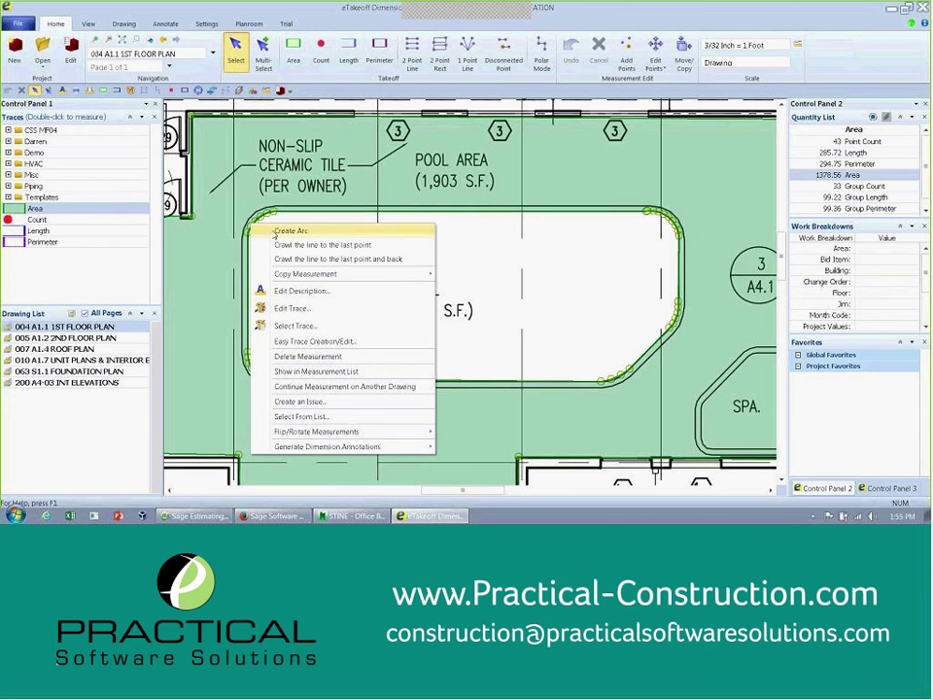
{"action": "left_click", "coordinate": [206, 167]}
{"action": "right_click", "coordinate": [270, 218]}
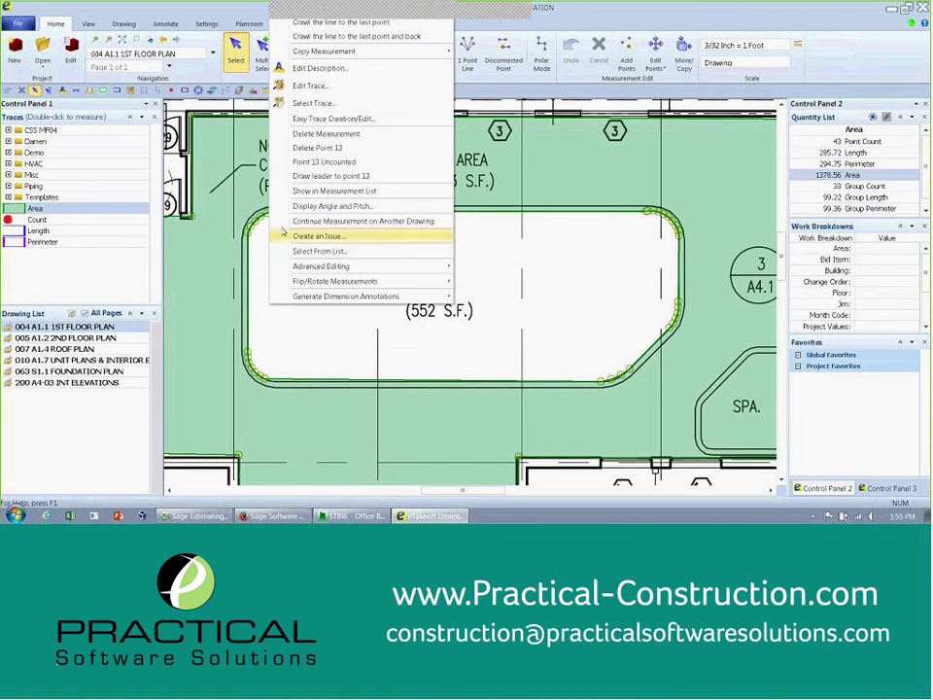
{"action": "mouse_move", "coordinate": [388, 266]}
{"action": "left_click", "coordinate": [475, 268]}
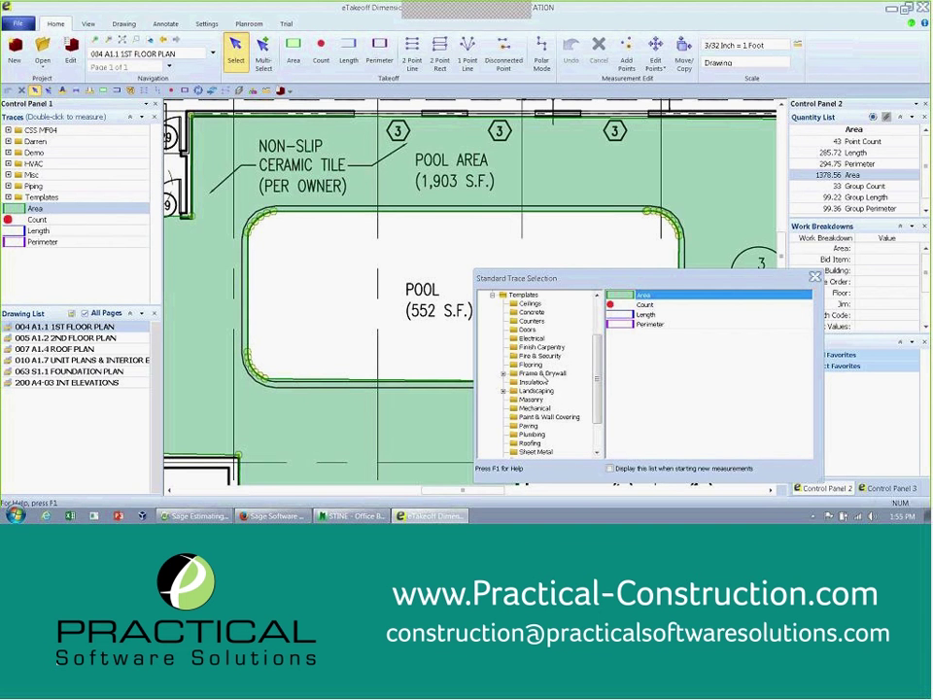
{"action": "left_click", "coordinate": [530, 364]}
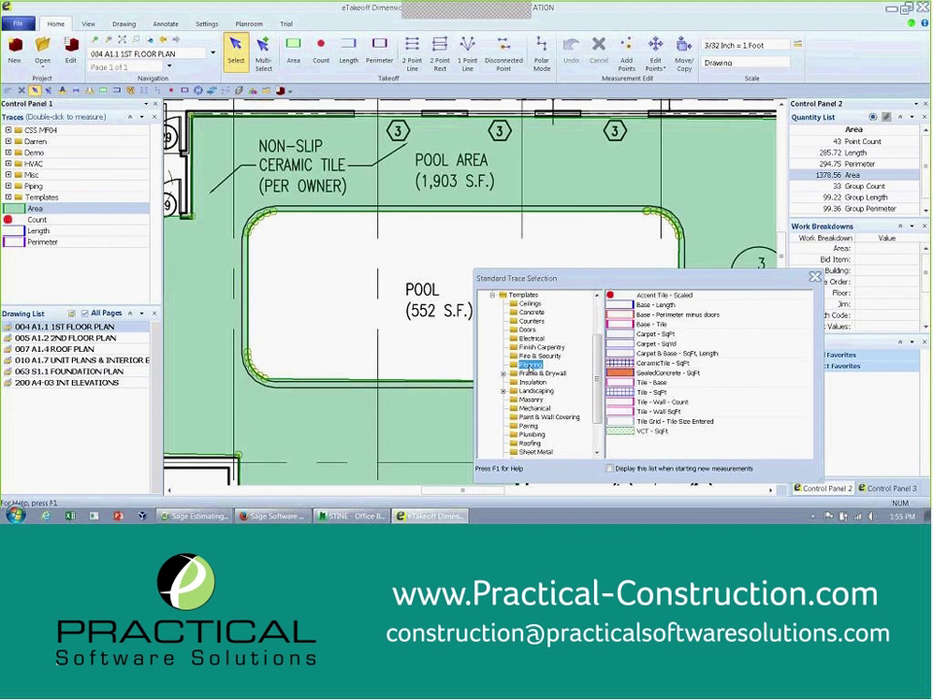
{"action": "double_click", "coordinate": [637, 362]}
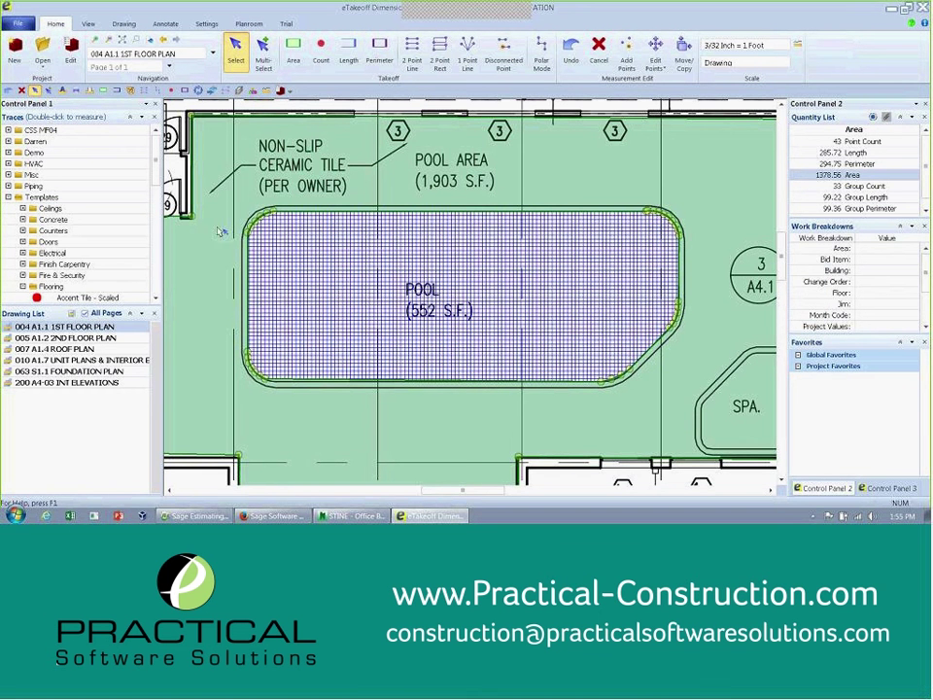
{"action": "mouse_move", "coordinate": [584, 364]}
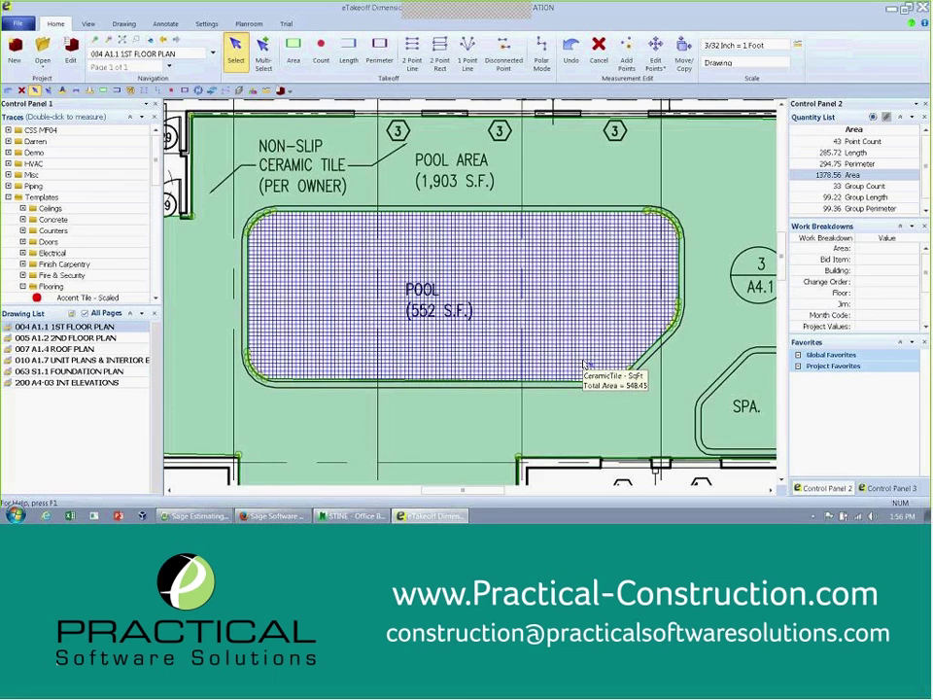
{"action": "scroll", "coordinate": [584, 363], "scroll_direction": "down", "scroll_amount": 3}
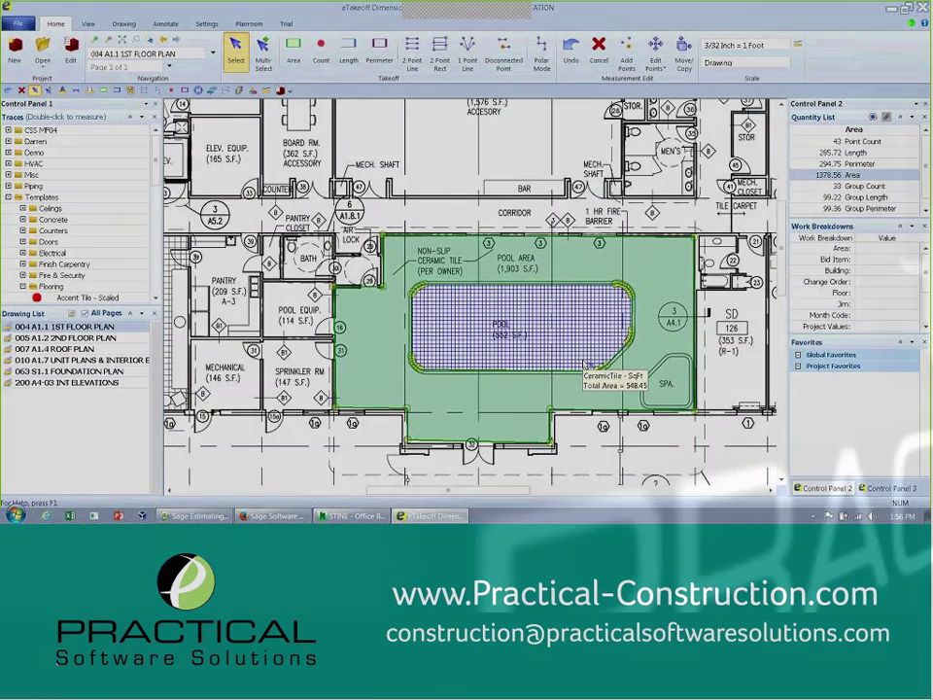
Step: Request deleting the selected measurement, bringing up the delete confirmation
{"action": "key", "text": "Delete"}
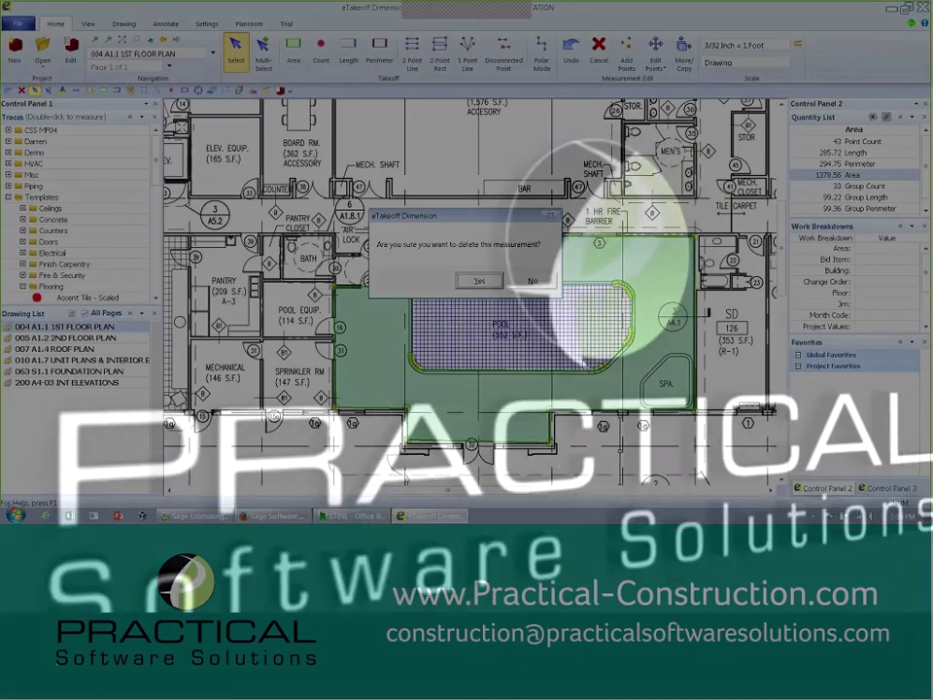